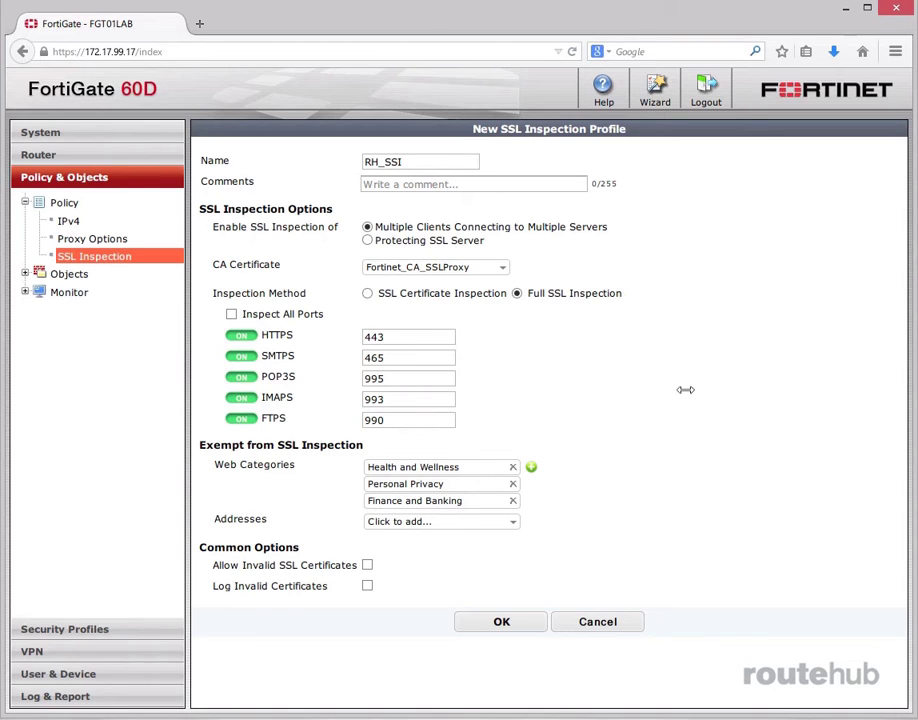
Step: Remove Health and Wellness and Personal Privacy from the exempt web categories, allow invalid SSL certificates, and save the RH_SSI inspection profile
{"action": "left_click", "coordinate": [512, 467]}
{"action": "left_click", "coordinate": [511, 468]}
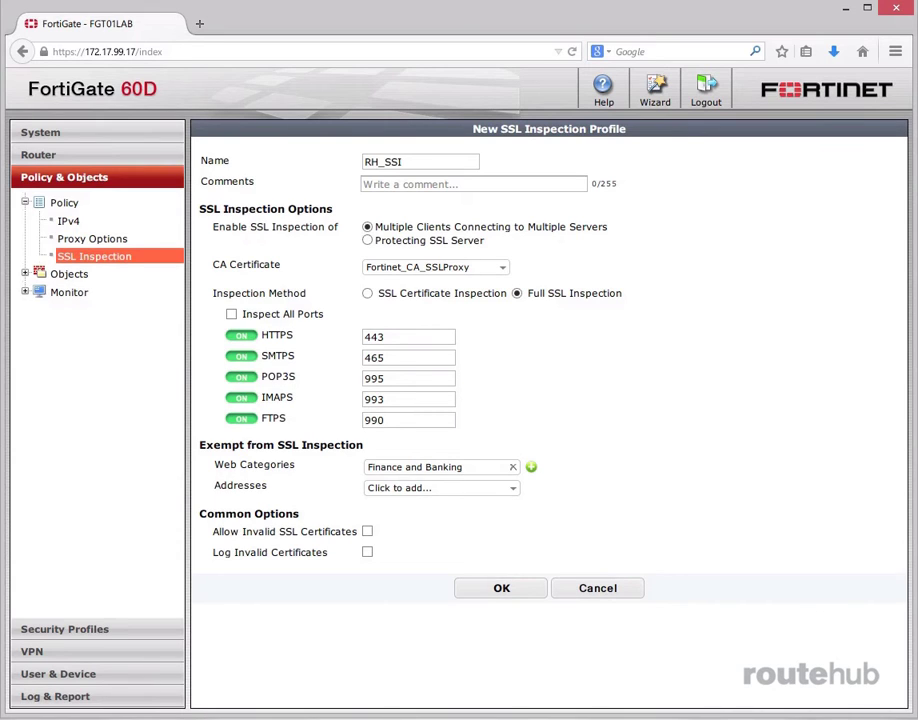
{"action": "left_click", "coordinate": [367, 531]}
{"action": "left_click", "coordinate": [501, 592]}
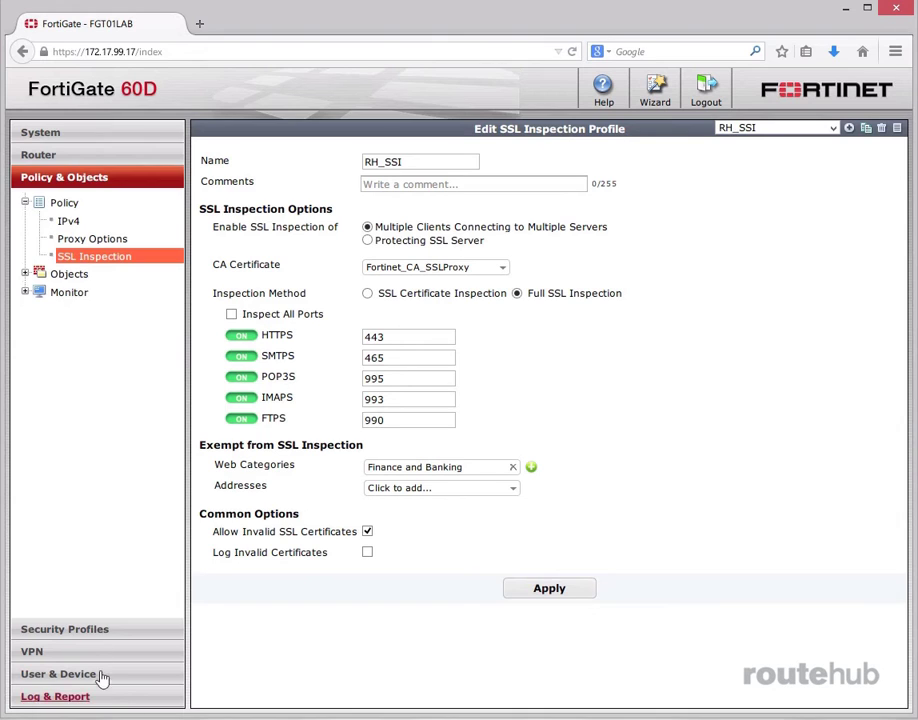
Step: Edit the internal (LAN) to wan1 (WAN) IPv4 policy and enable Web Filter with the RH_WFP_Employees profile
{"action": "left_click", "coordinate": [74, 222]}
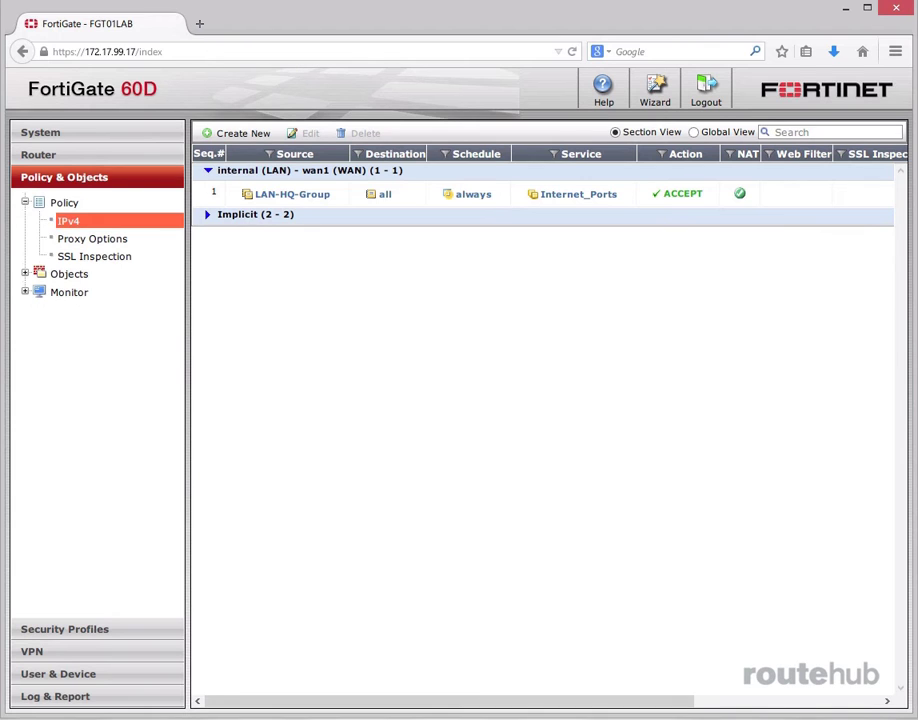
{"action": "left_click", "coordinate": [326, 196]}
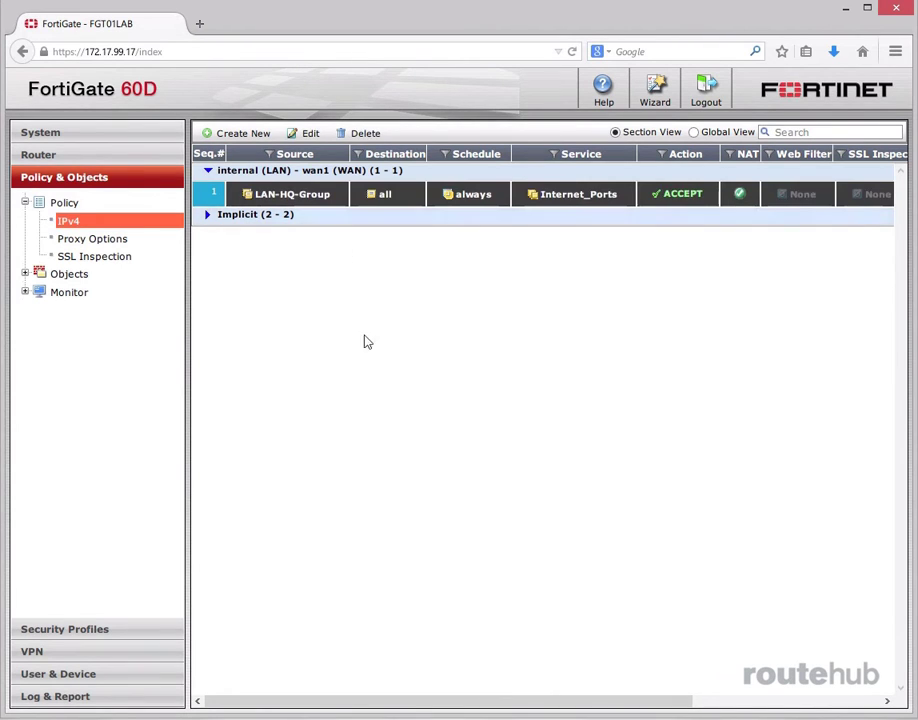
{"action": "left_click", "coordinate": [305, 133]}
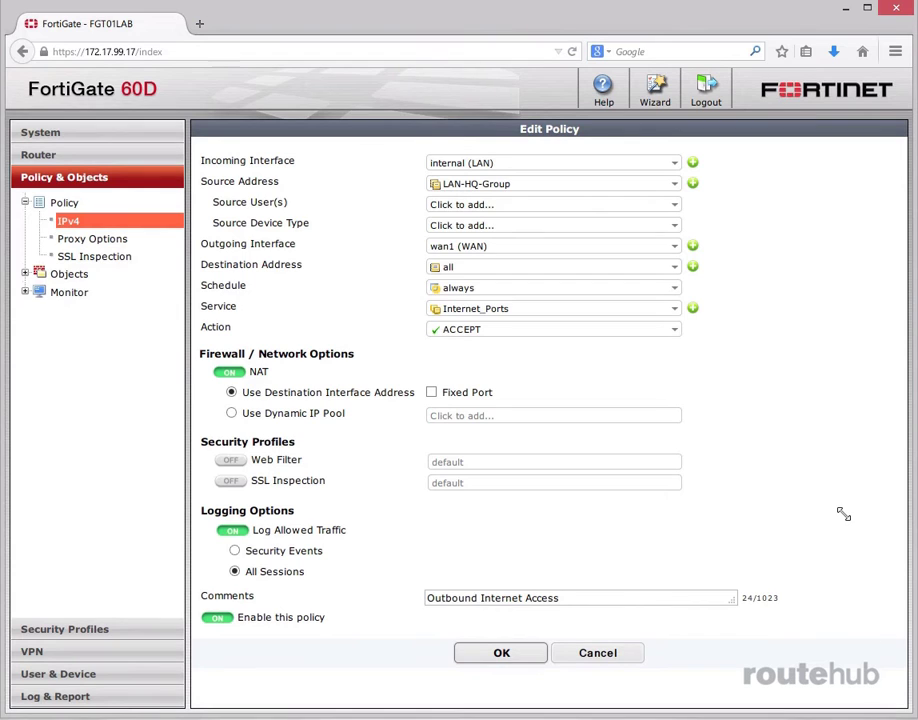
{"action": "left_click", "coordinate": [231, 460]}
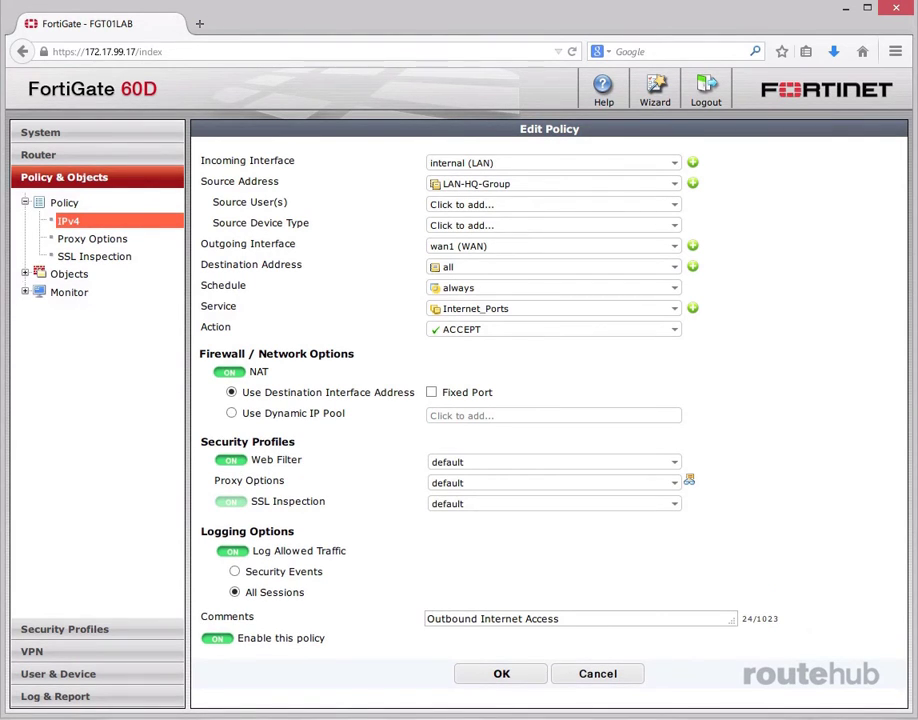
{"action": "left_click", "coordinate": [566, 461]}
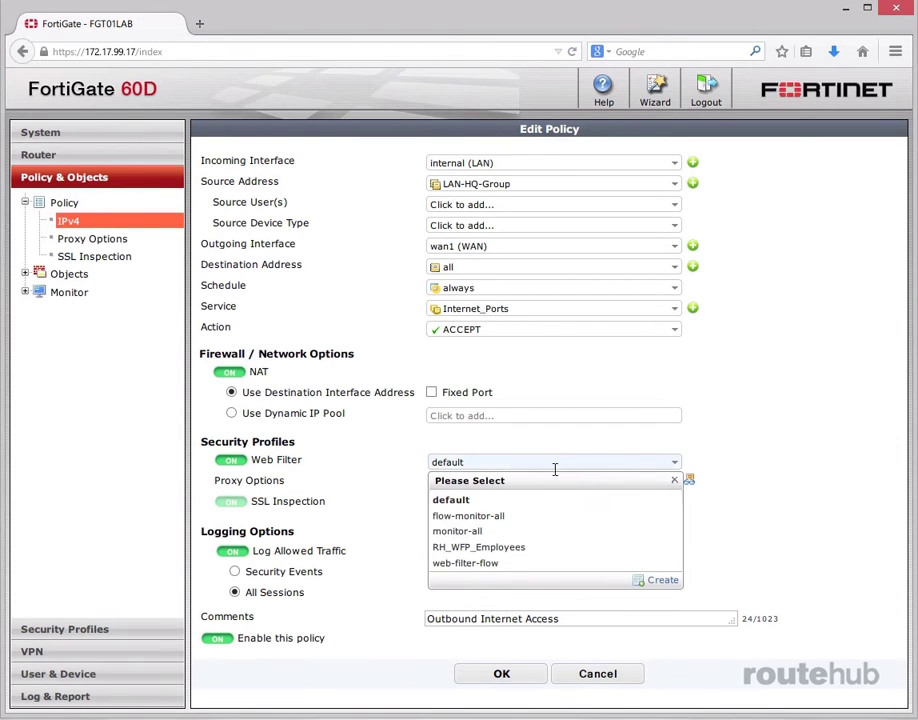
{"action": "left_click", "coordinate": [485, 548]}
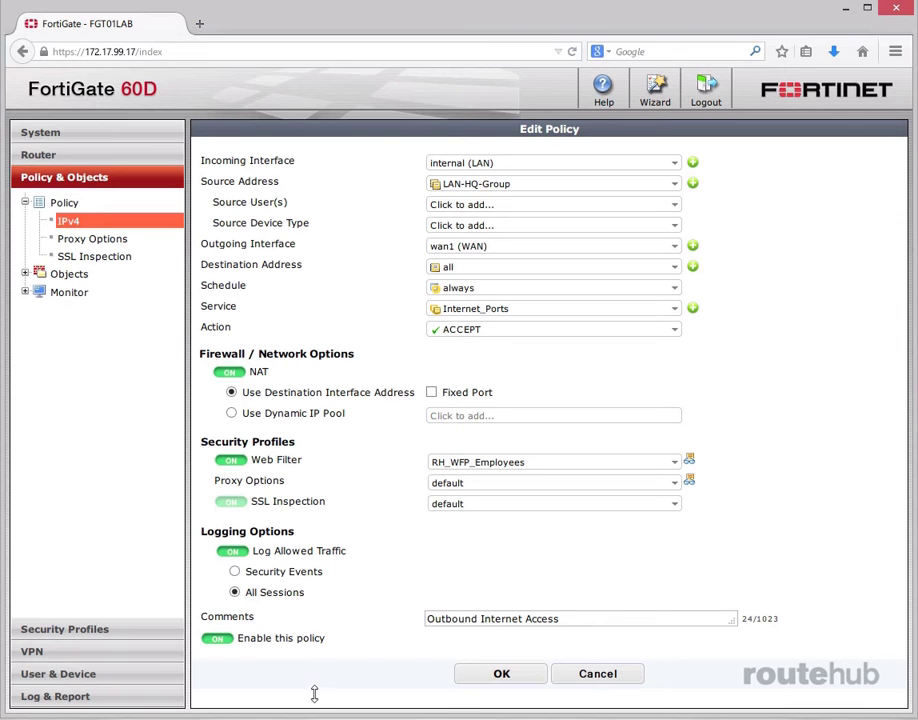
Step: Assign the custom SSL inspection profile to the policy in place of default and save the policy
{"action": "left_click", "coordinate": [455, 502]}
{"action": "left_click", "coordinate": [480, 590]}
{"action": "left_click", "coordinate": [501, 675]}
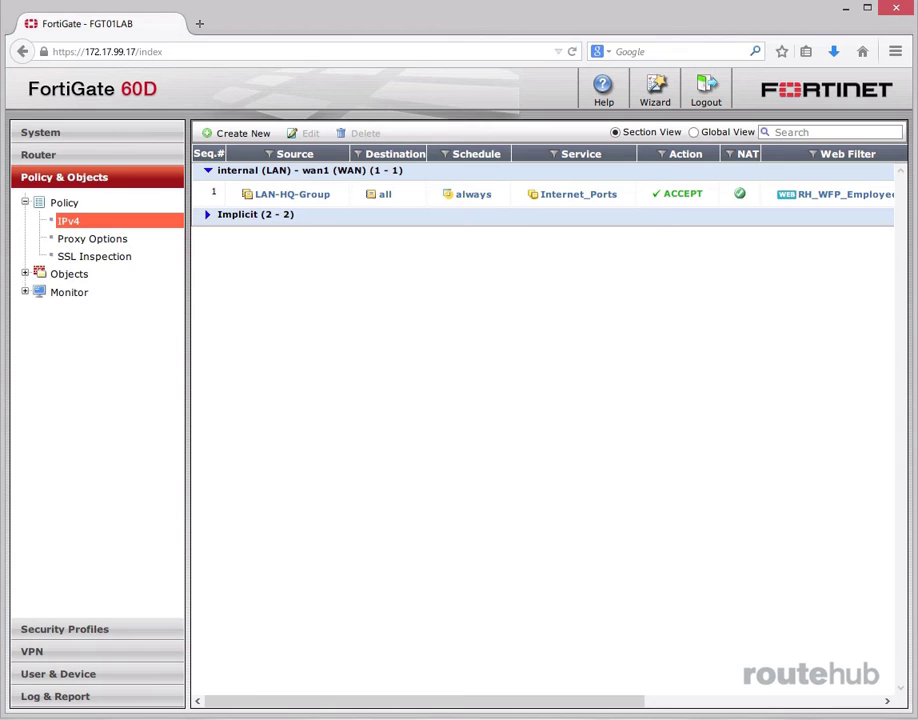
Step: Check the Fortinet_CA_SSLProxy certificate file in the client PC's shared Desktop folder
{"action": "left_click_drag", "start_coordinate": [917, 380], "coordinate": [402, 131]}
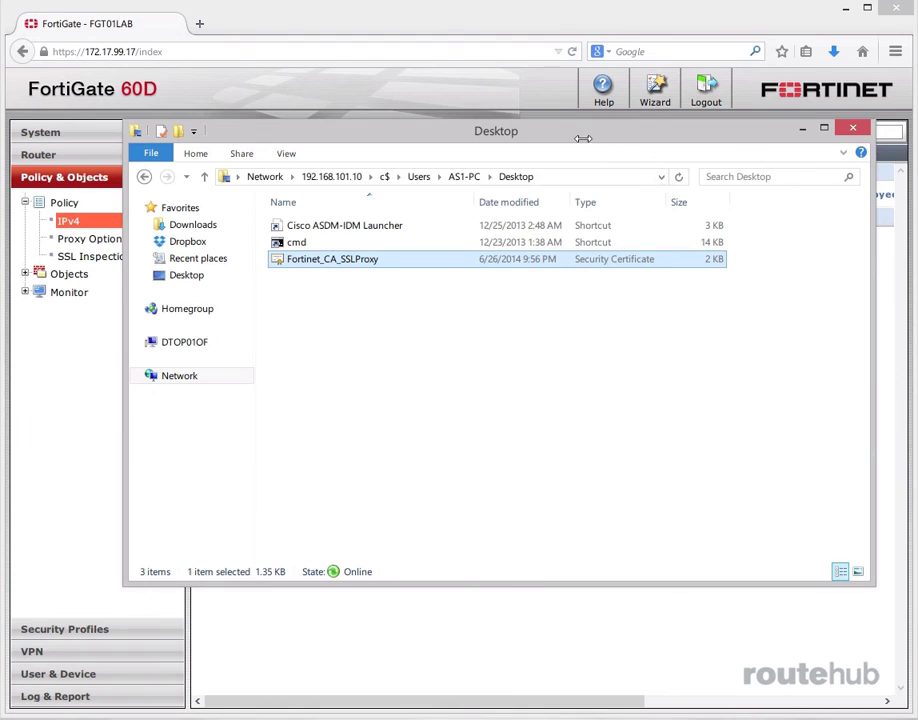
{"action": "left_click_drag", "start_coordinate": [584, 139], "coordinate": [917, 719]}
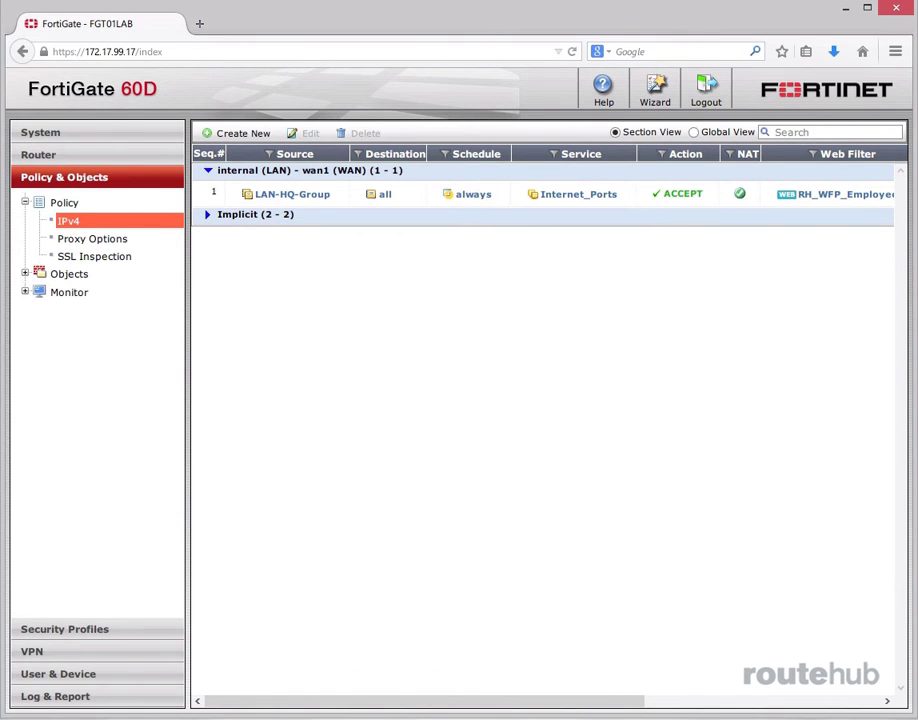
Step: Switch to the AS1-PC remote desktop, launch Firefox maximized and open its Certificate Manager
{"action": "left_click_drag", "start_coordinate": [917, 140], "coordinate": [552, 18]}
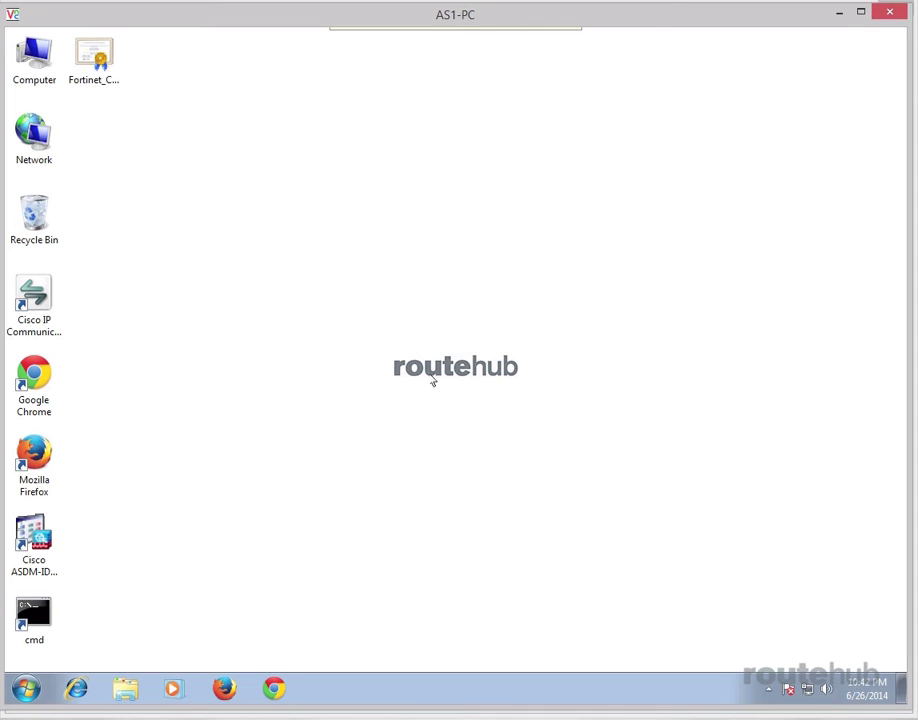
{"action": "double_click", "coordinate": [33, 456]}
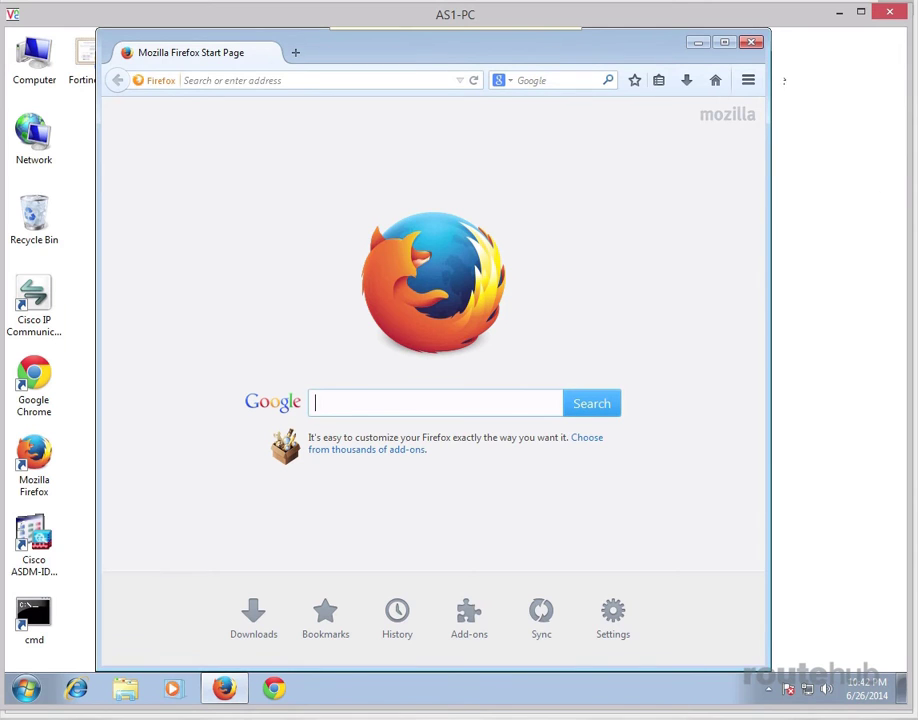
{"action": "left_click", "coordinate": [726, 44]}
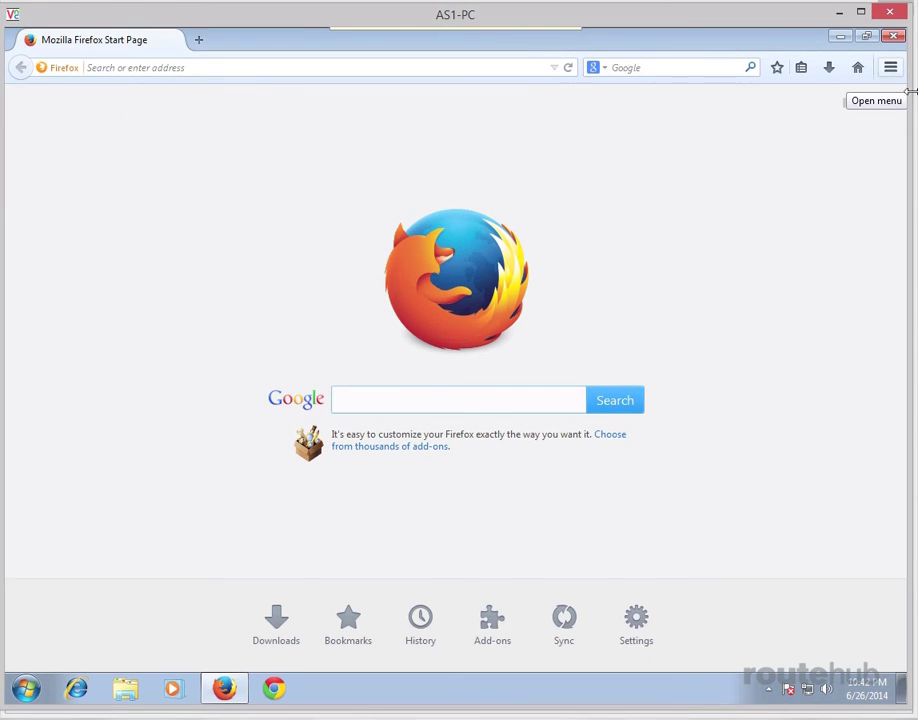
{"action": "left_click", "coordinate": [889, 68]}
{"action": "left_click", "coordinate": [785, 300]}
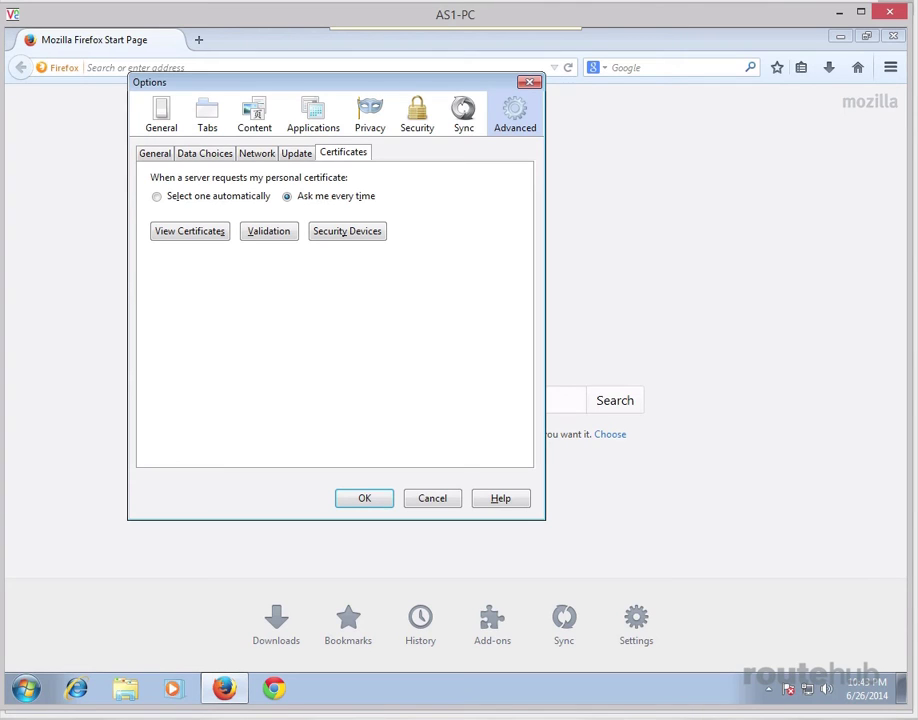
{"action": "left_click", "coordinate": [162, 229]}
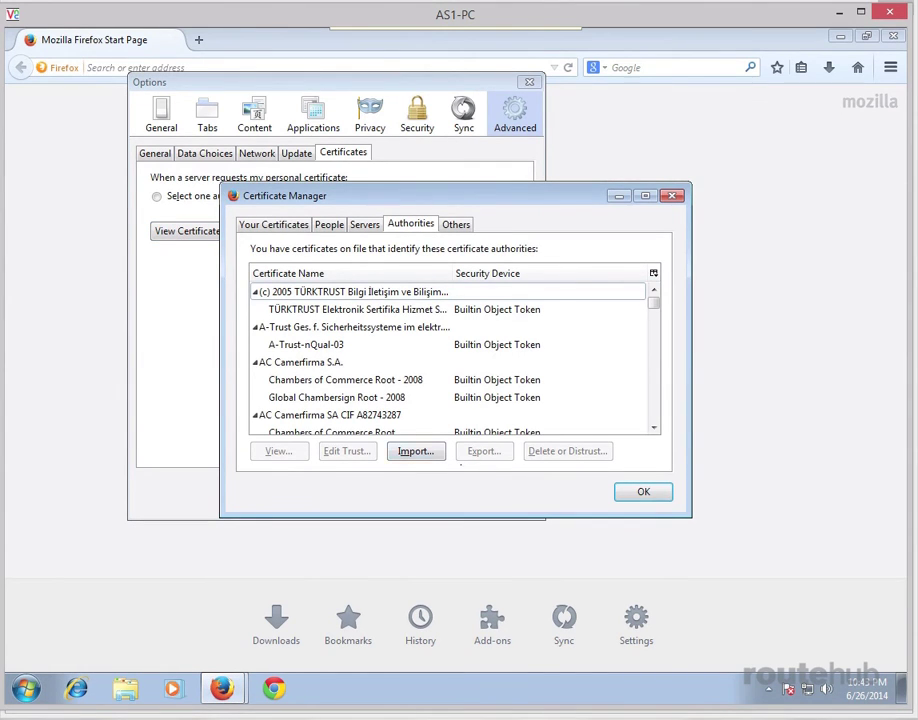
Step: Import the Fortinet_CA_SSLProxy certificate from the Desktop as an authority and trust it to identify websites
{"action": "left_click", "coordinate": [416, 451]}
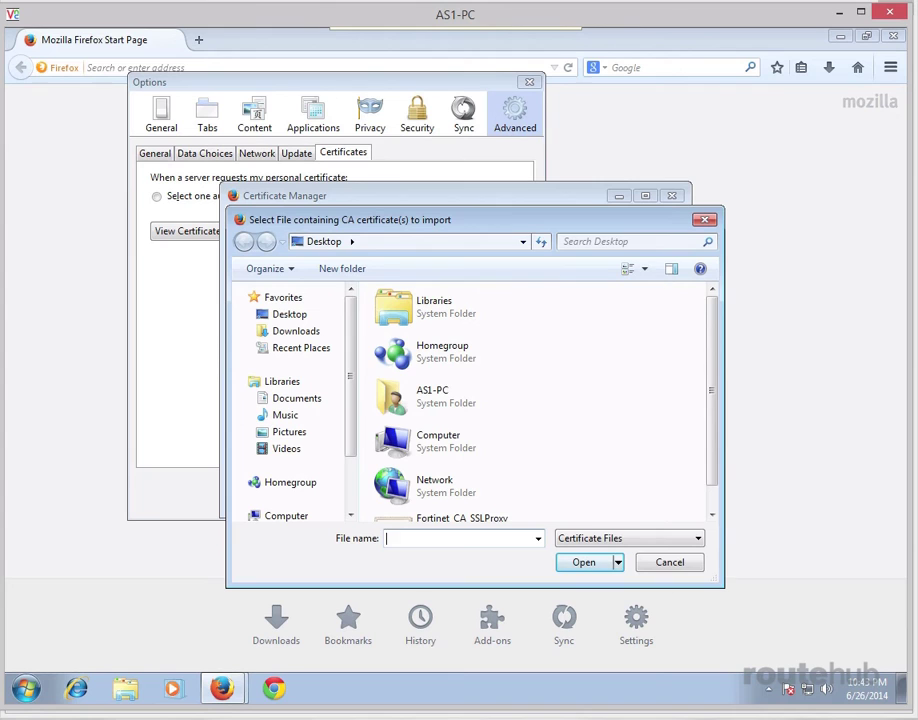
{"action": "scroll", "coordinate": [704, 451], "scroll_direction": "down", "scroll_amount": 1}
{"action": "left_click", "coordinate": [470, 500]}
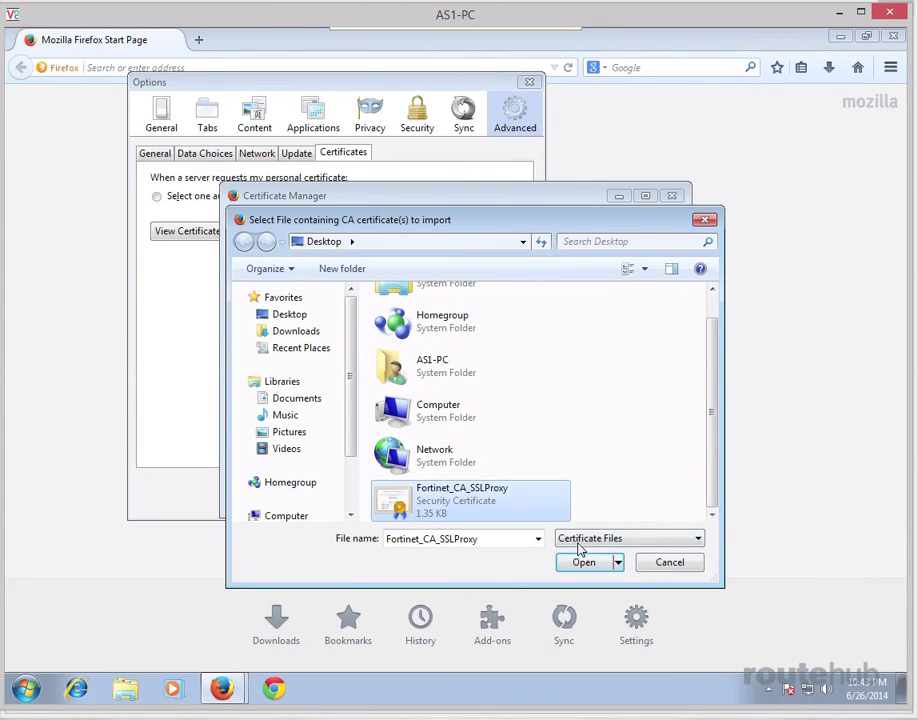
{"action": "left_click", "coordinate": [584, 562]}
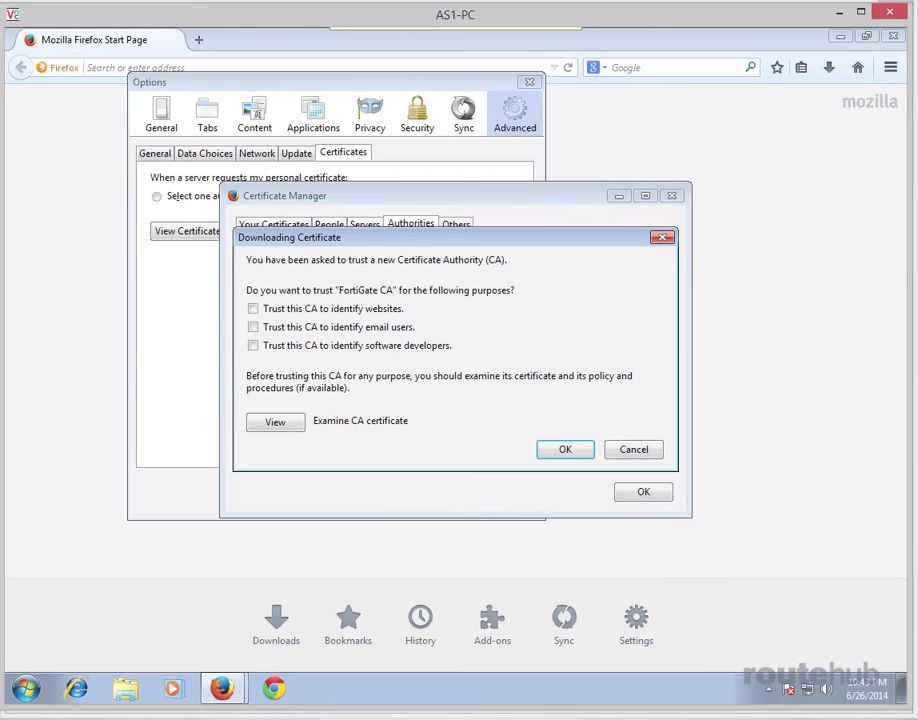
{"action": "left_click", "coordinate": [253, 309]}
{"action": "left_click", "coordinate": [562, 449]}
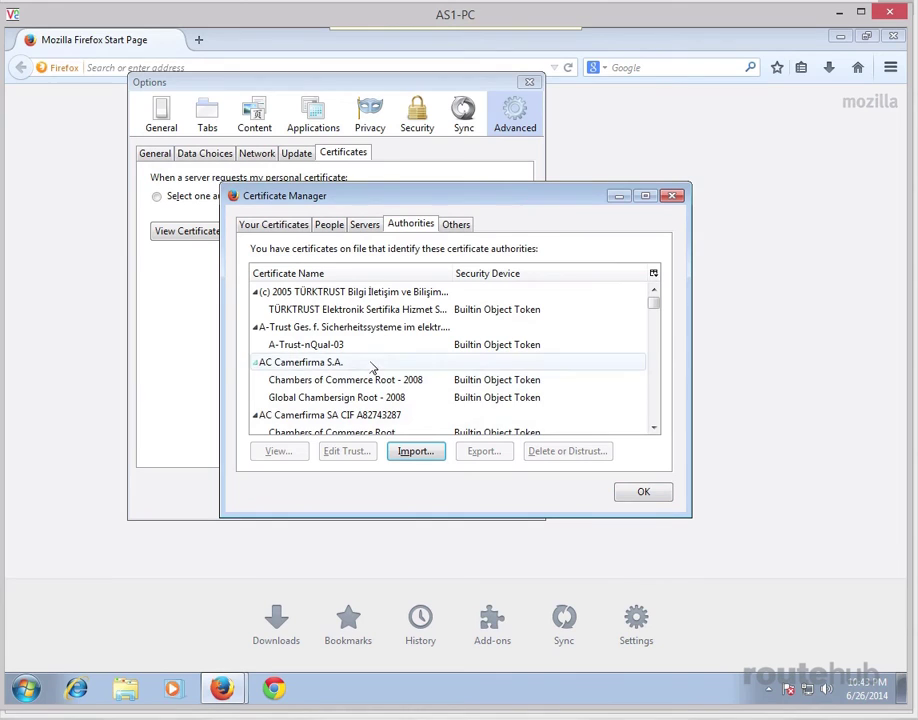
Step: Locate the FortiGate CA entry under Fortinet in the authorities list, and close the Certificate Manager and the browser options
{"action": "left_click", "coordinate": [330, 328]}
{"action": "key", "text": "f"}
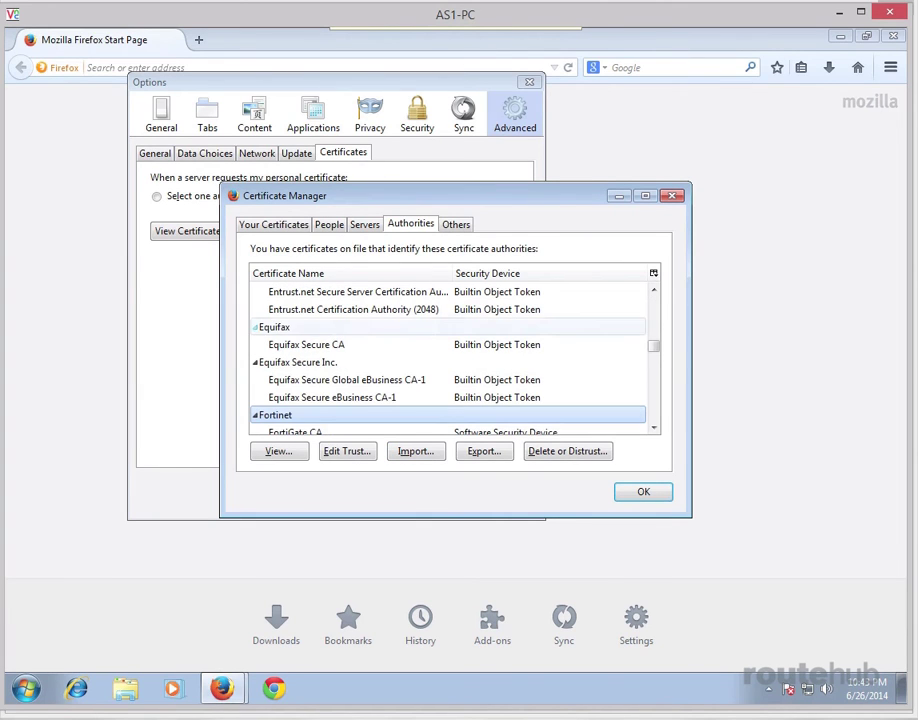
{"action": "left_click", "coordinate": [655, 428]}
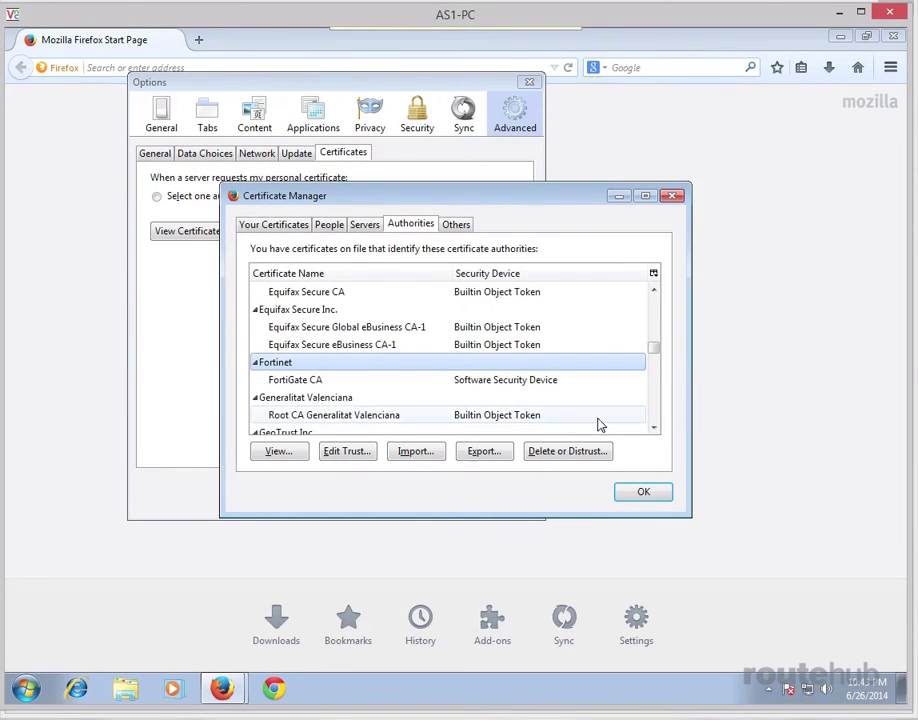
{"action": "key", "text": "Down"}
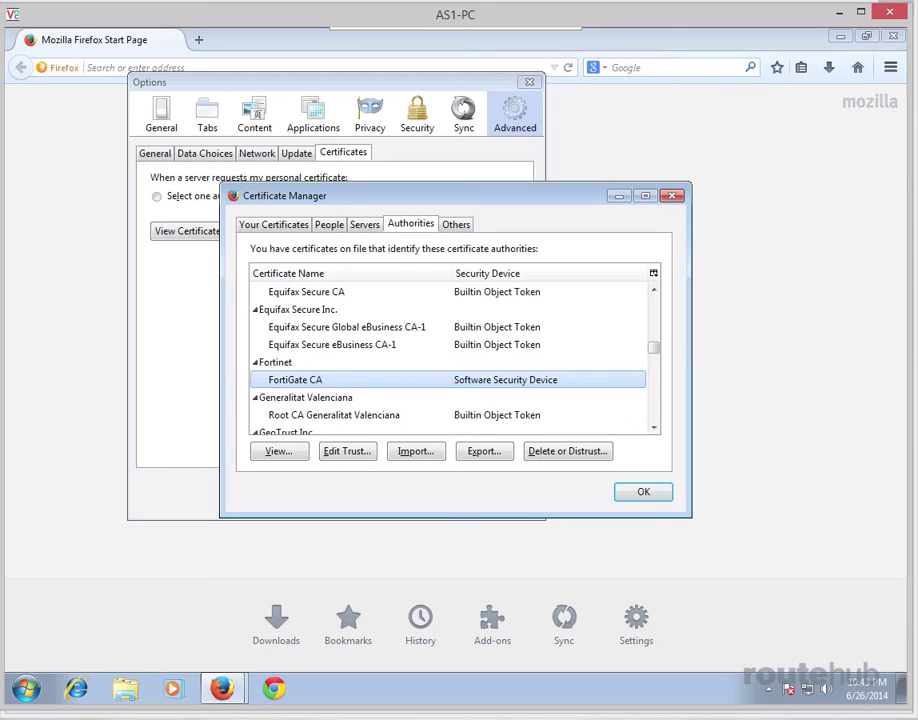
{"action": "left_click", "coordinate": [644, 491]}
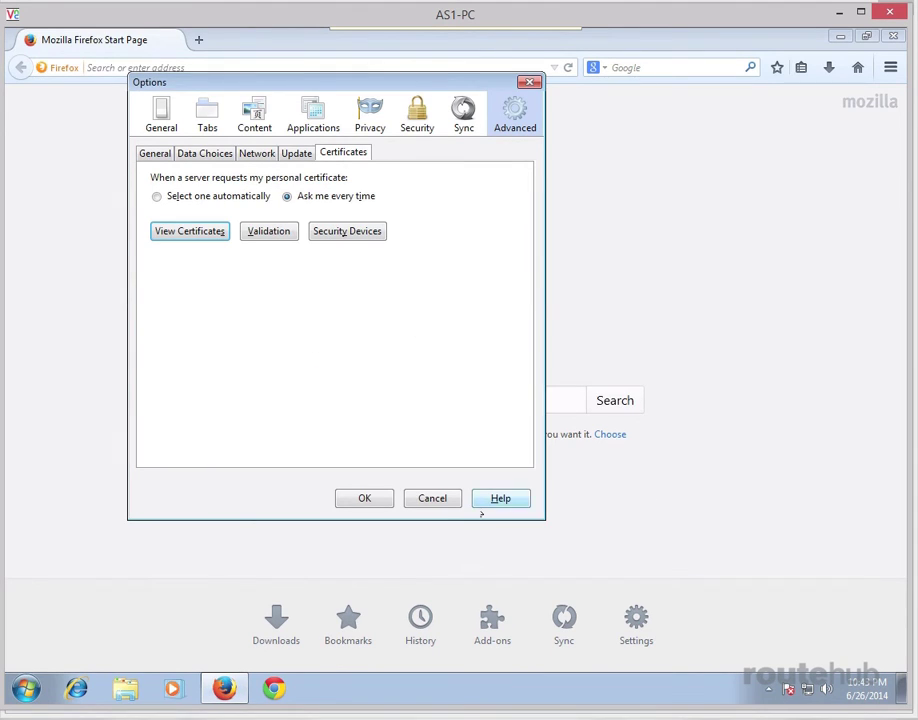
{"action": "left_click", "coordinate": [364, 498]}
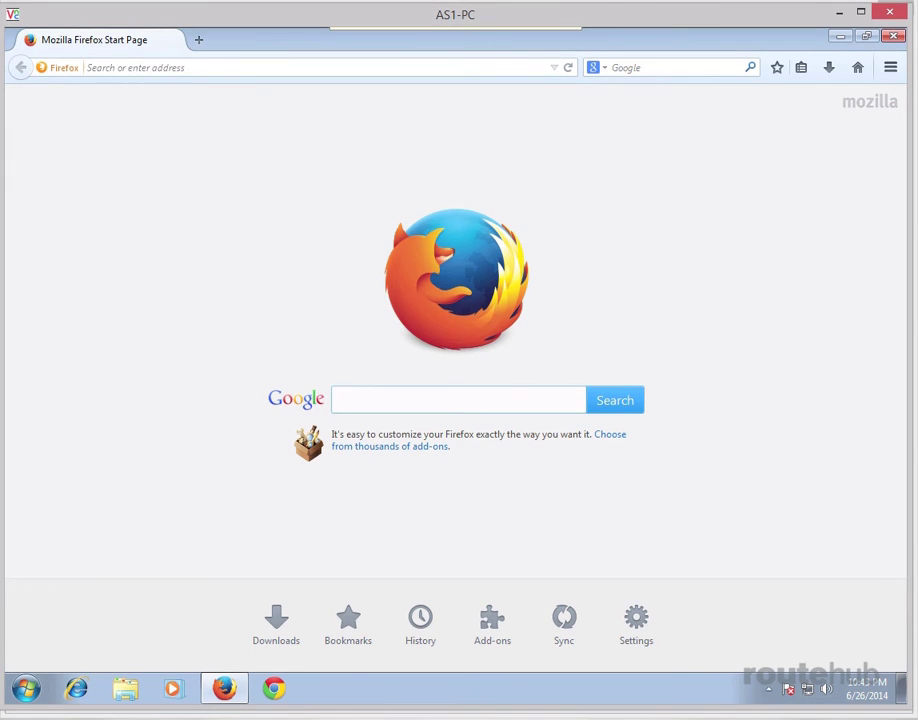
Step: Restart Firefox, open twitter.com and examine who verified the site's certificate
{"action": "left_click", "coordinate": [893, 38]}
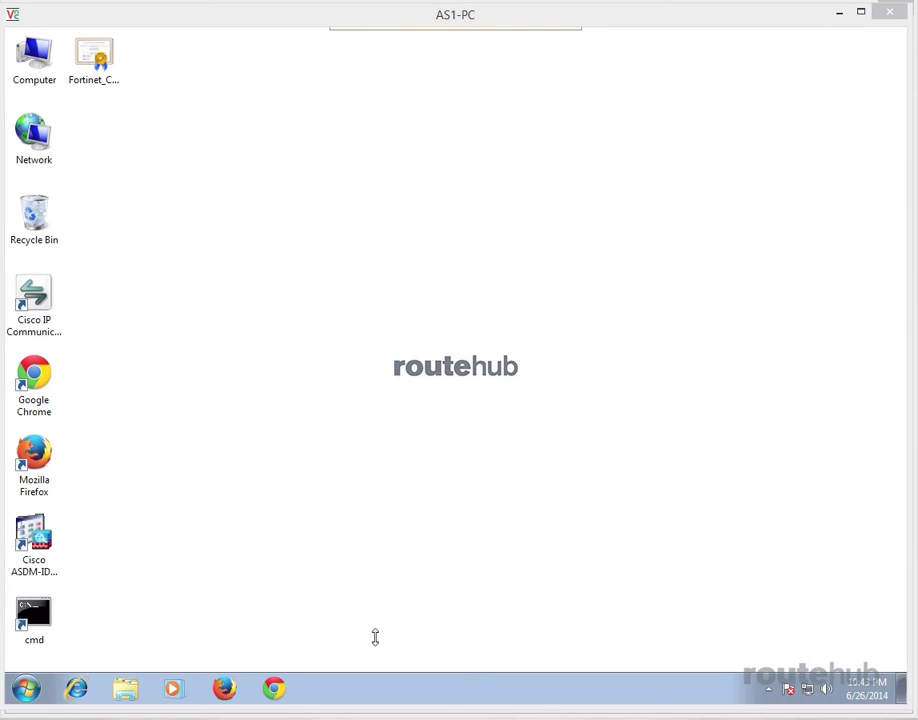
{"action": "double_click", "coordinate": [40, 462]}
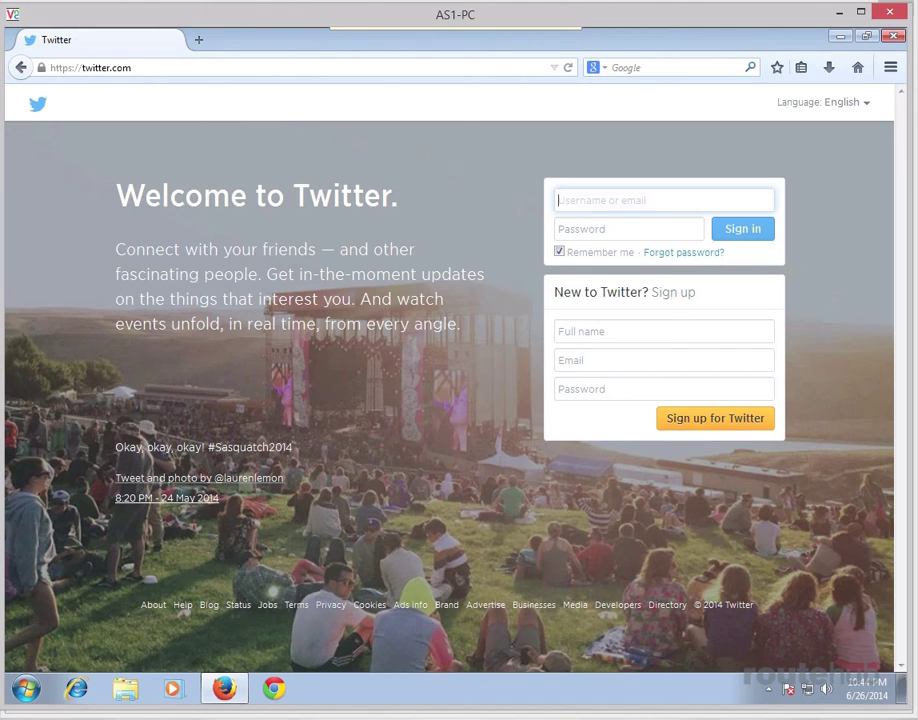
{"action": "left_click", "coordinate": [42, 67]}
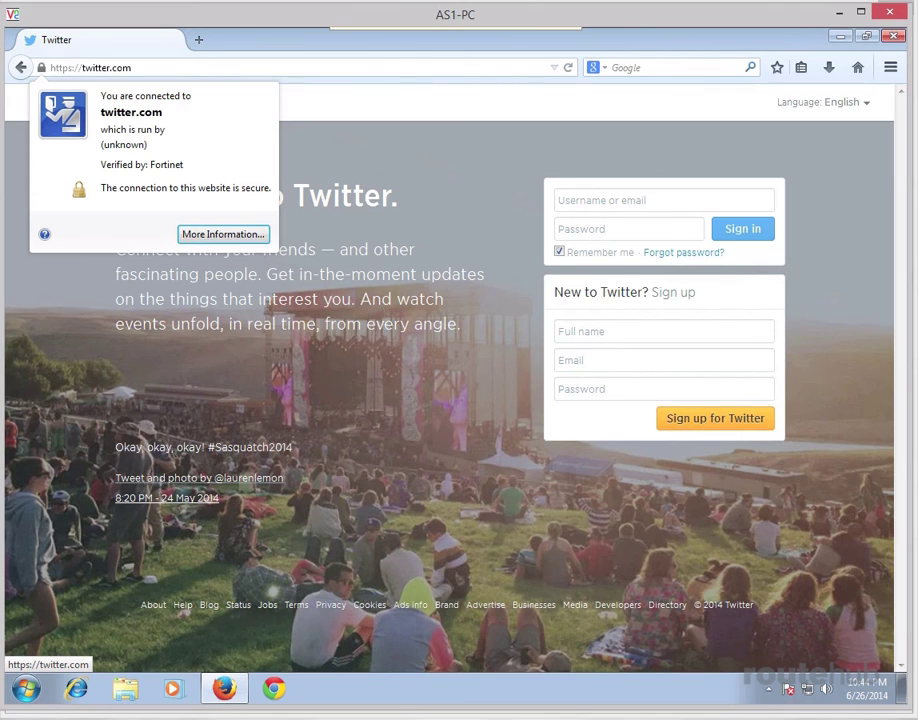
{"action": "left_click", "coordinate": [24, 296]}
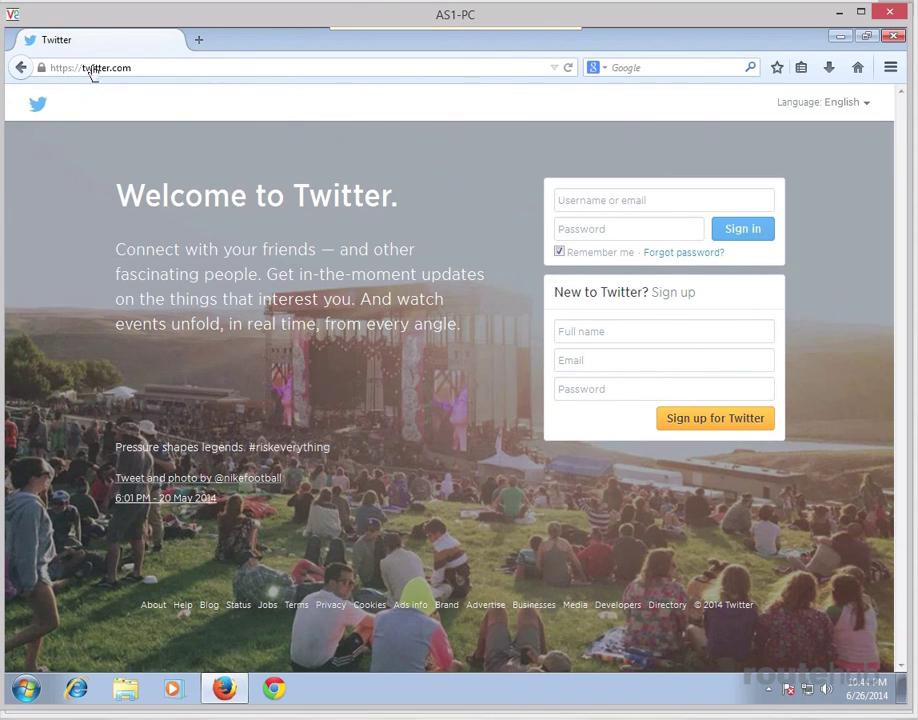
{"action": "left_click", "coordinate": [150, 67]}
{"action": "type", "text": "www.facebook.com"}
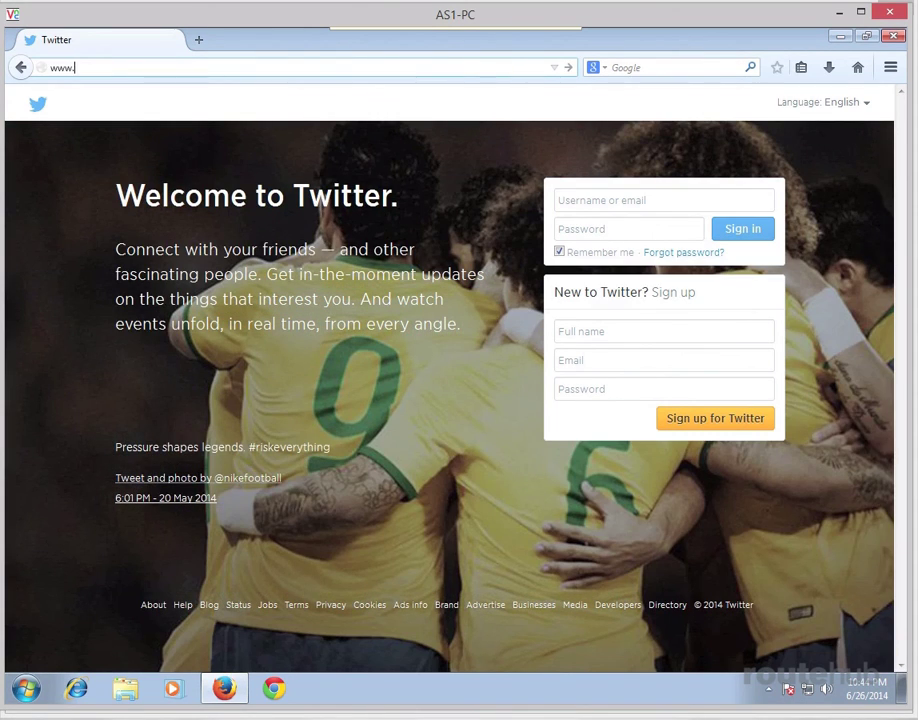
{"action": "key", "text": "Return"}
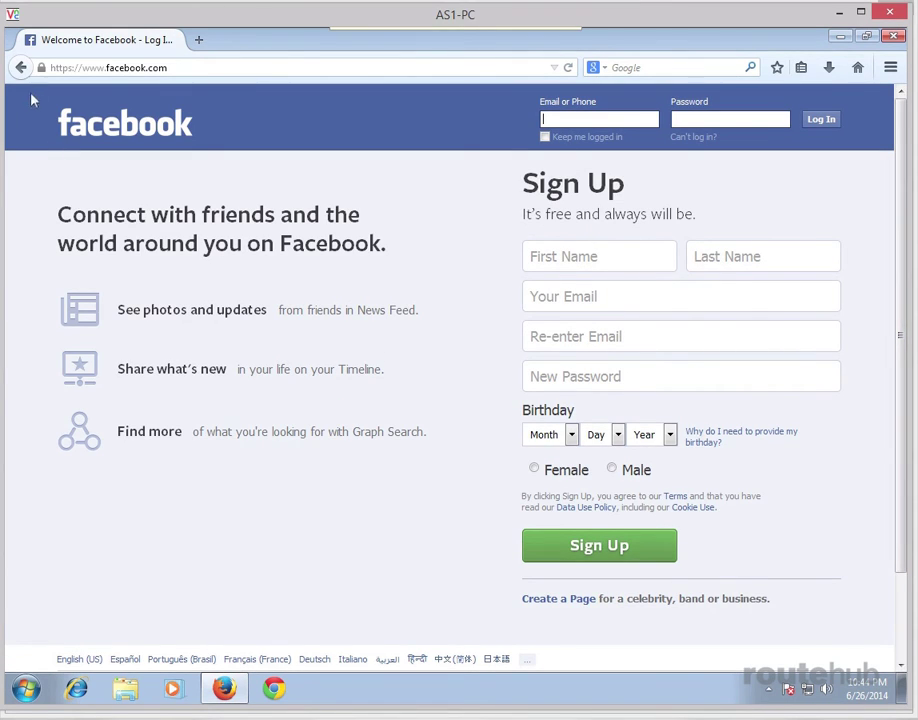
{"action": "left_click", "coordinate": [41, 67]}
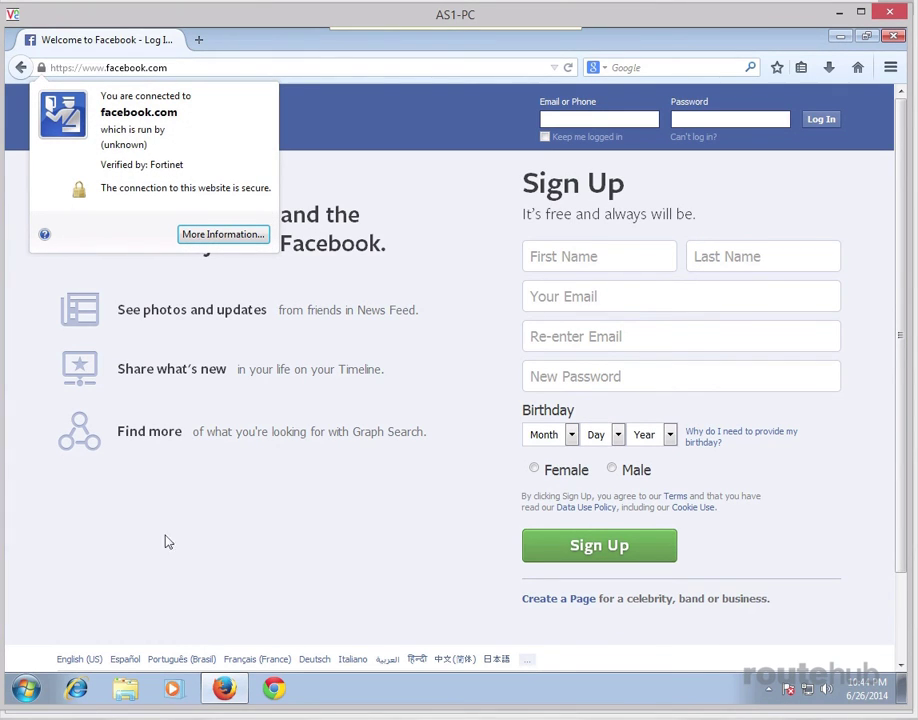
{"action": "left_click", "coordinate": [231, 587]}
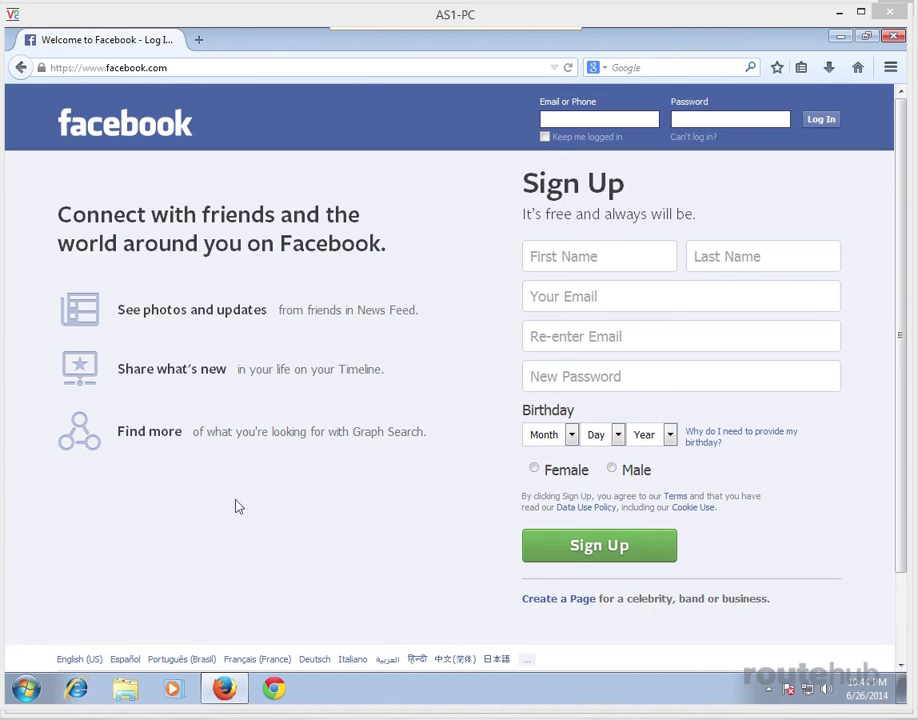
{"action": "left_click", "coordinate": [117, 67]}
{"action": "type", "text": "www.bankofamerica.com"}
{"action": "key", "text": "Return"}
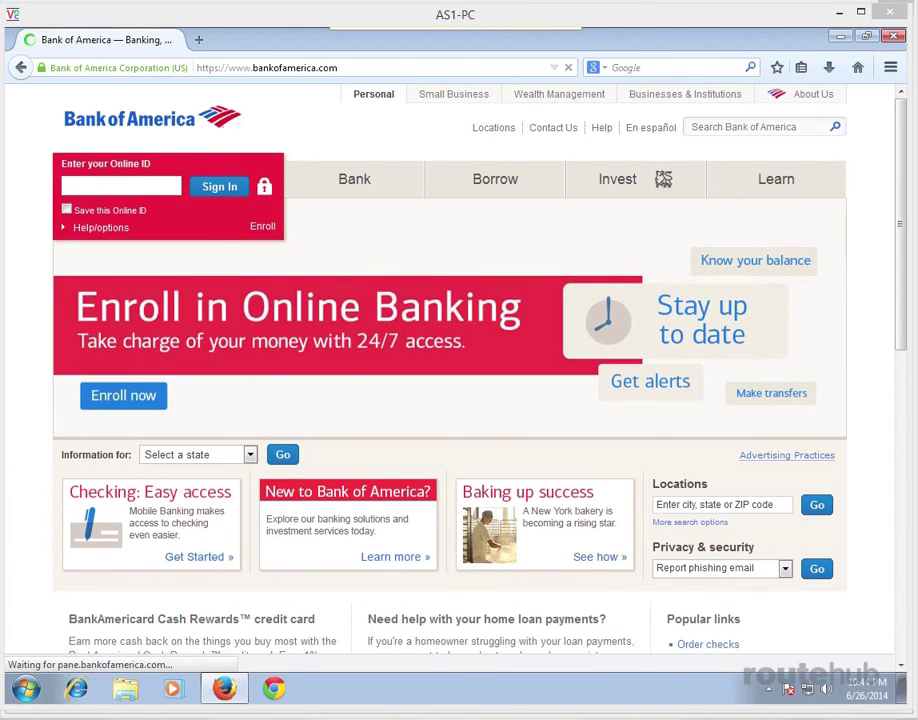
{"action": "left_click", "coordinate": [41, 68]}
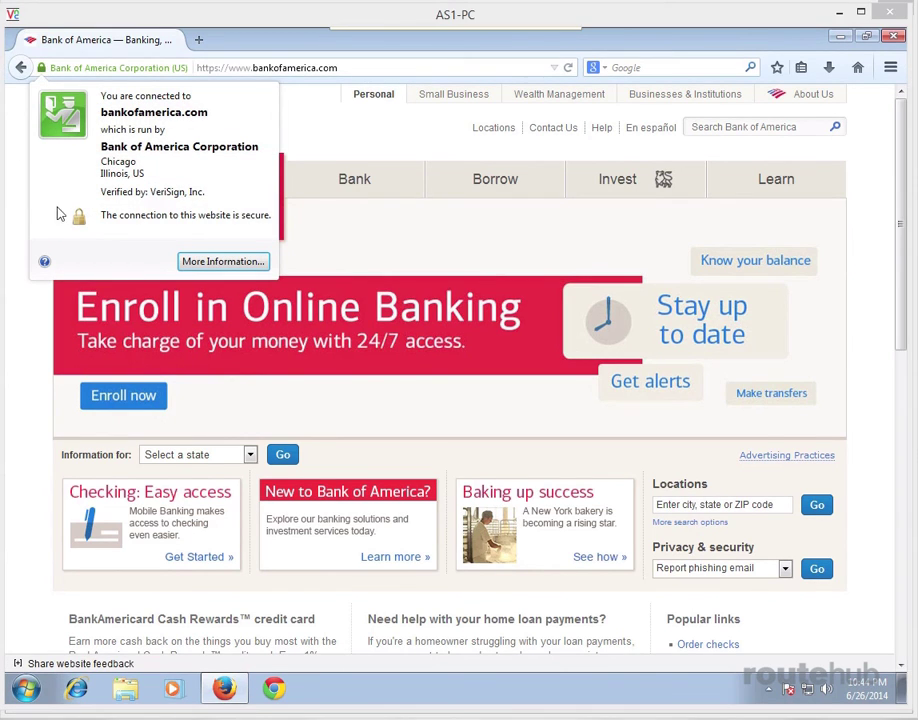
{"action": "left_click", "coordinate": [31, 365]}
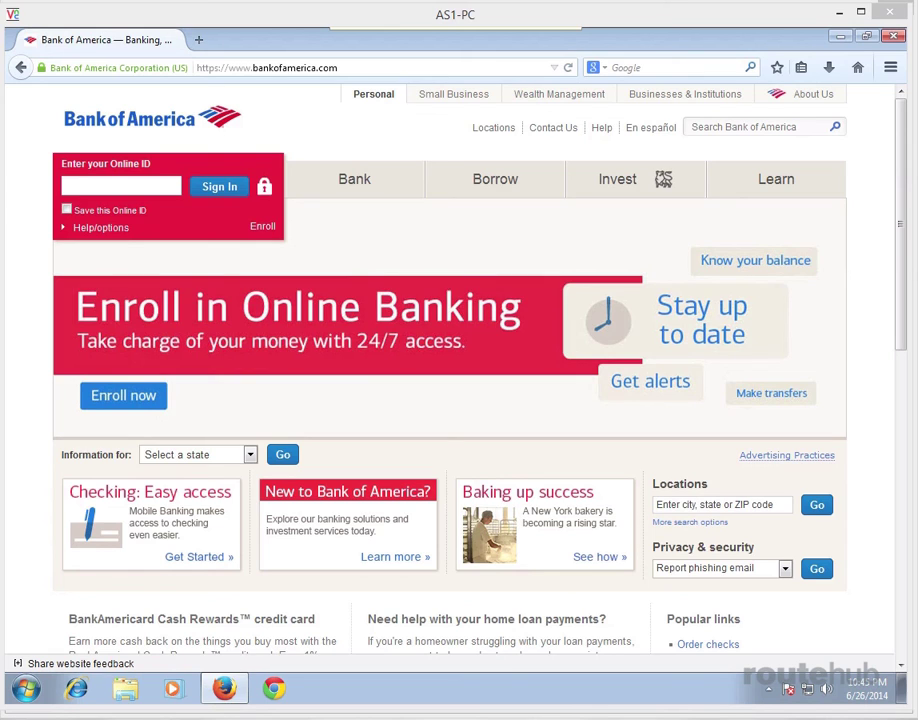
{"action": "left_click", "coordinate": [363, 67]}
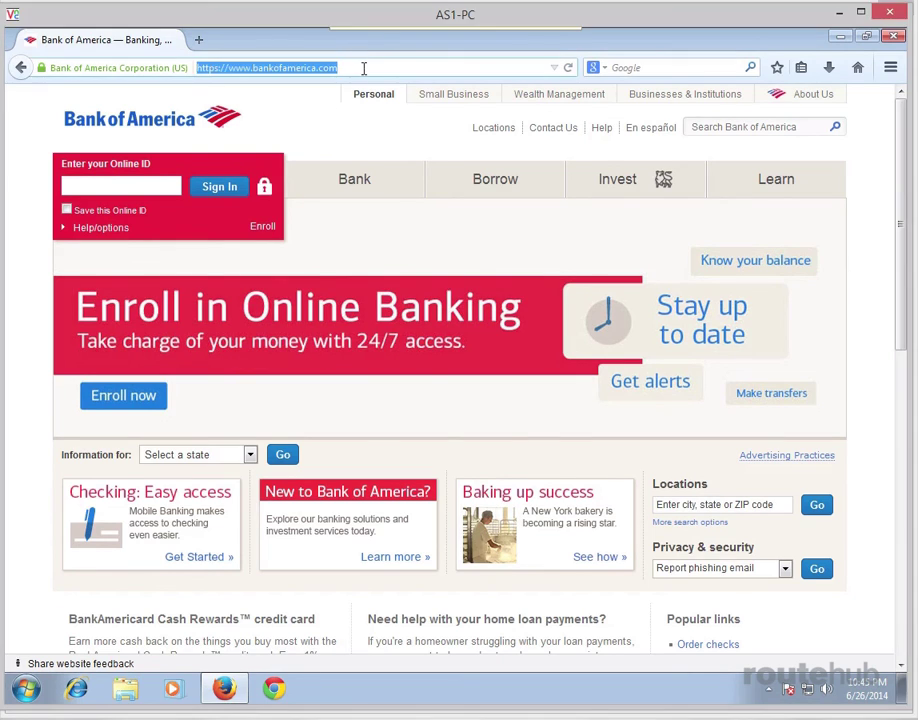
{"action": "type", "text": "www.happytreefriends.com"}
{"action": "key", "text": "Return"}
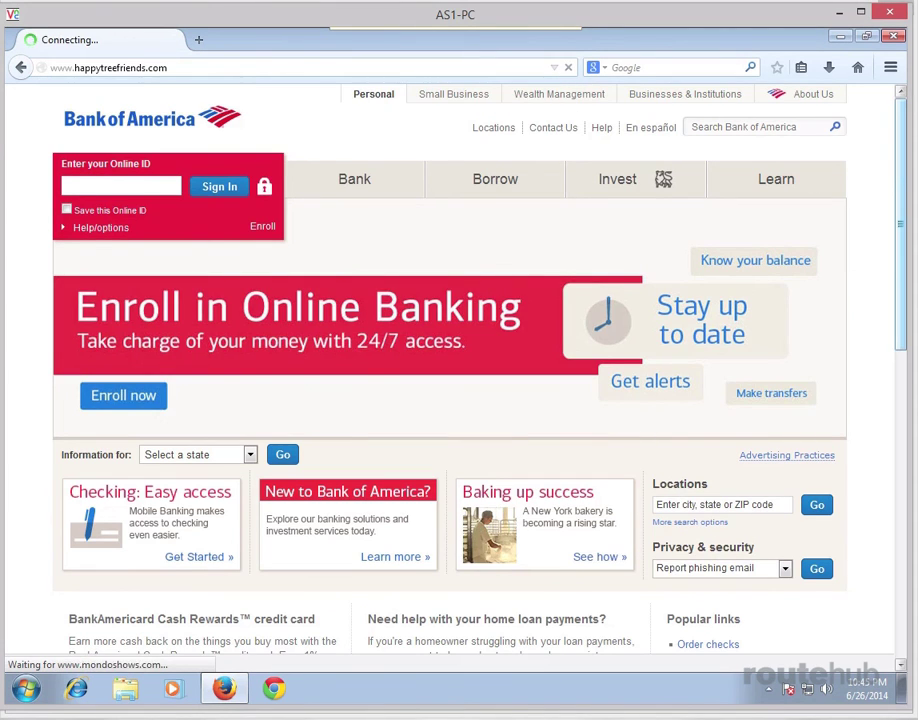